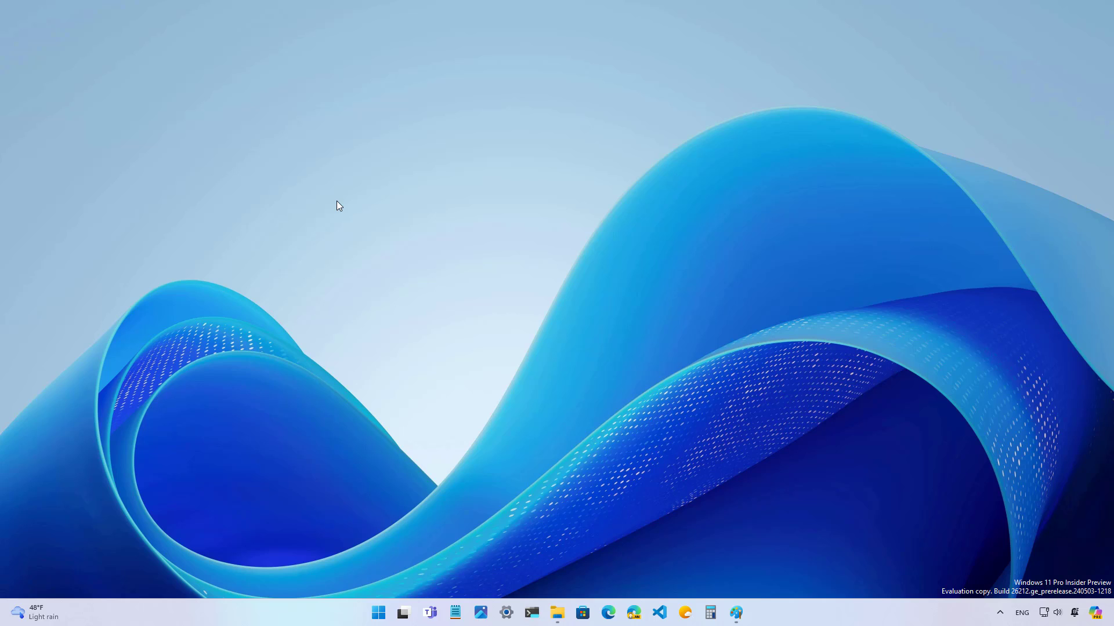
Step: Open Windows Settings with the Windows+I shortcut
key(super+i)
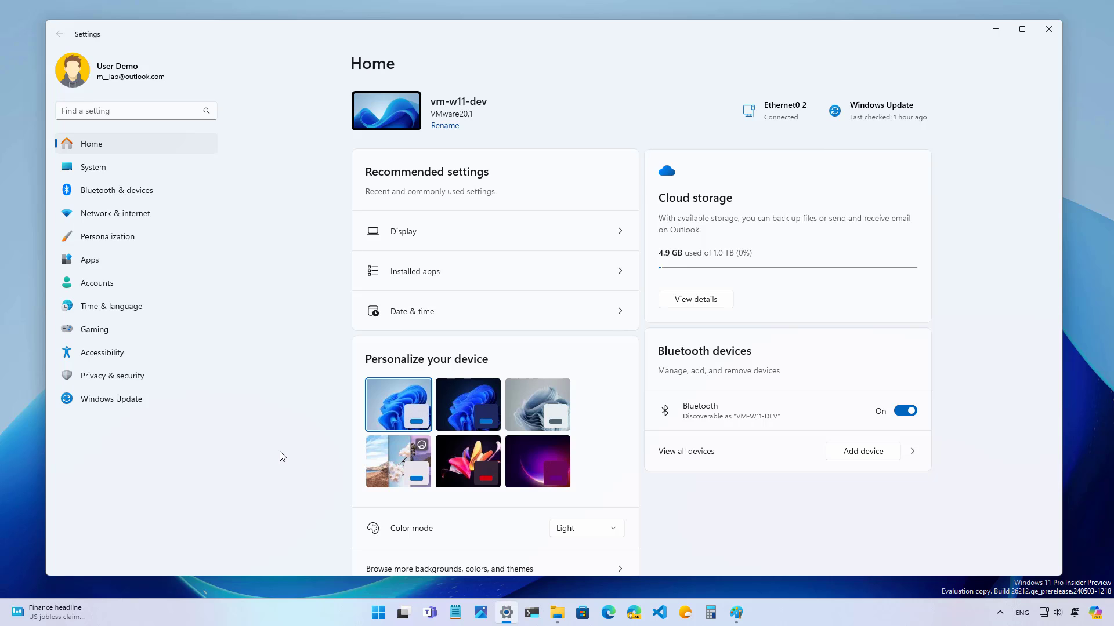
Step: Search Settings for 'resolution fix', which returns no matching settings
click(148, 109)
text(resolution)
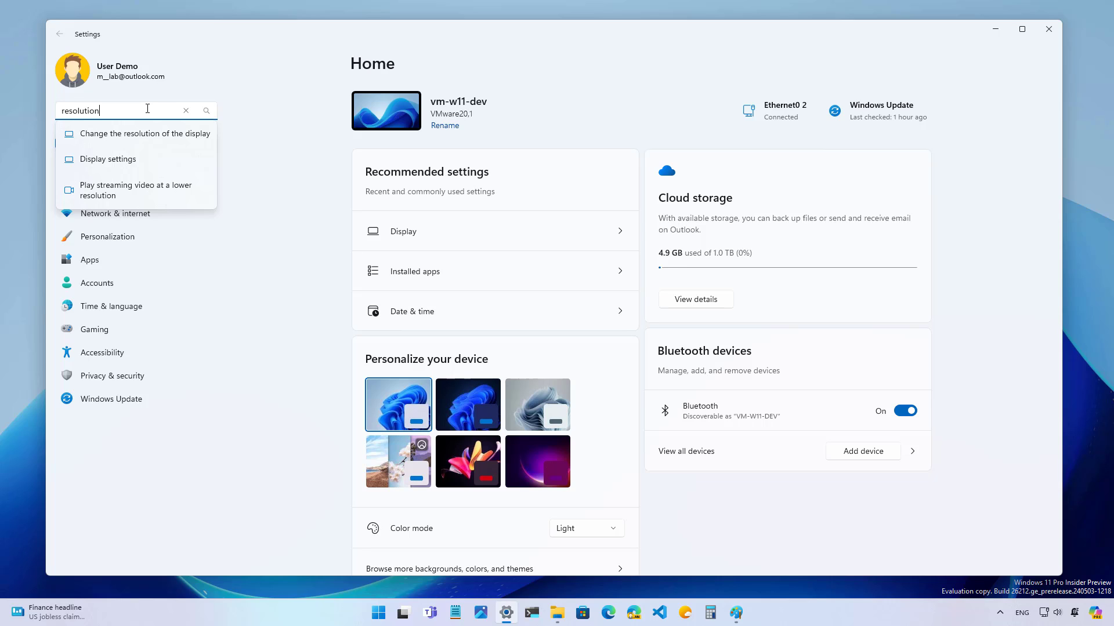
text(fix)
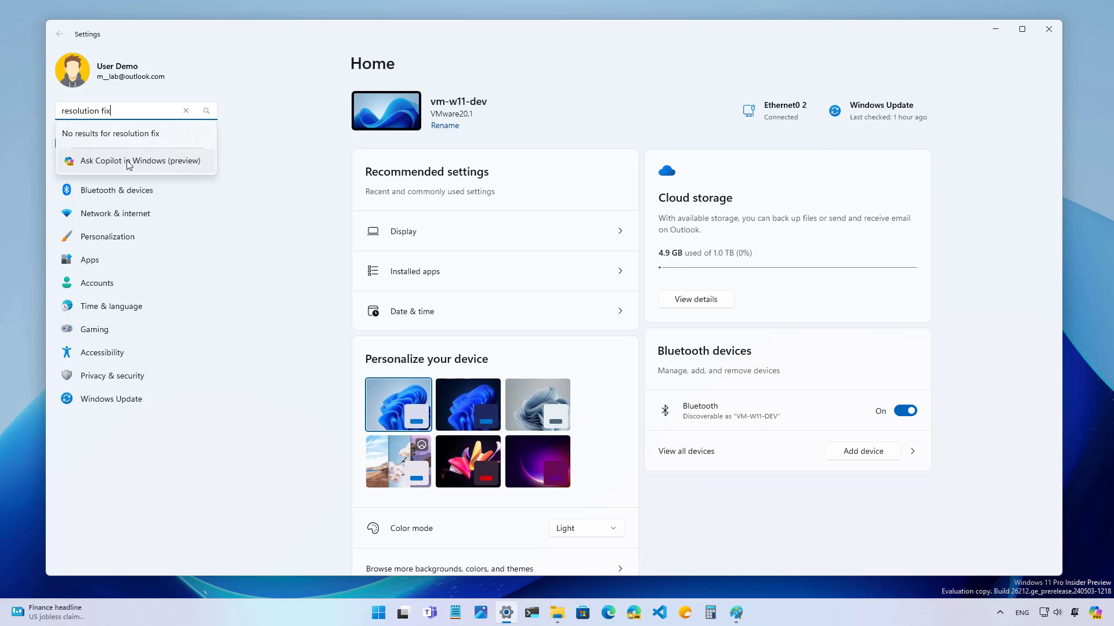
Step: Send the 'resolution fix' query to Copilot chat, then maximize and restore Copilot's window
click(129, 163)
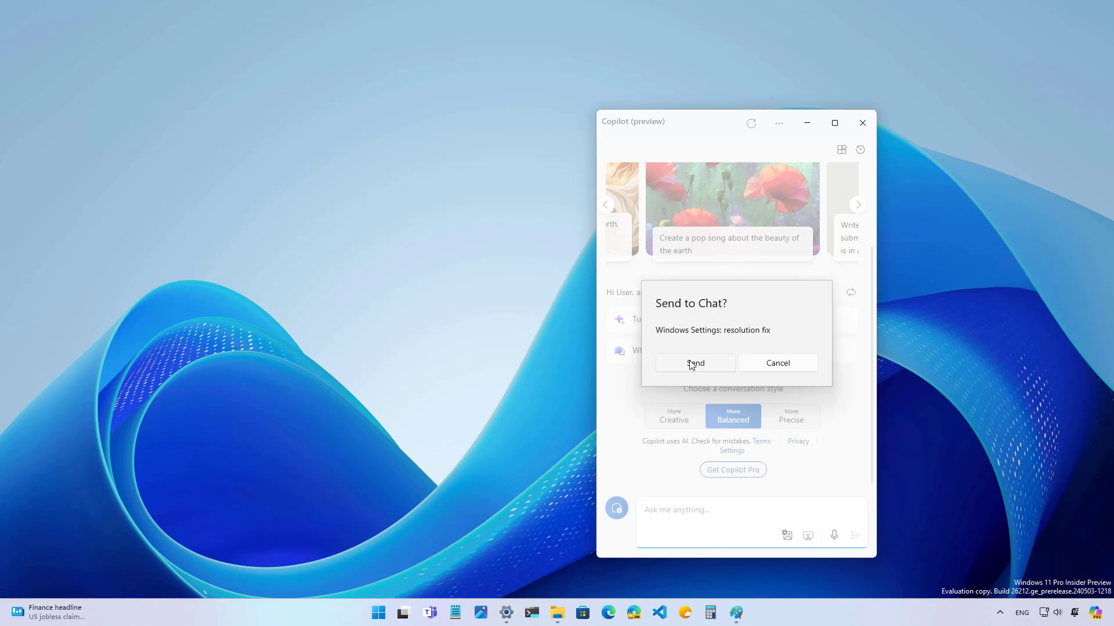
click(691, 364)
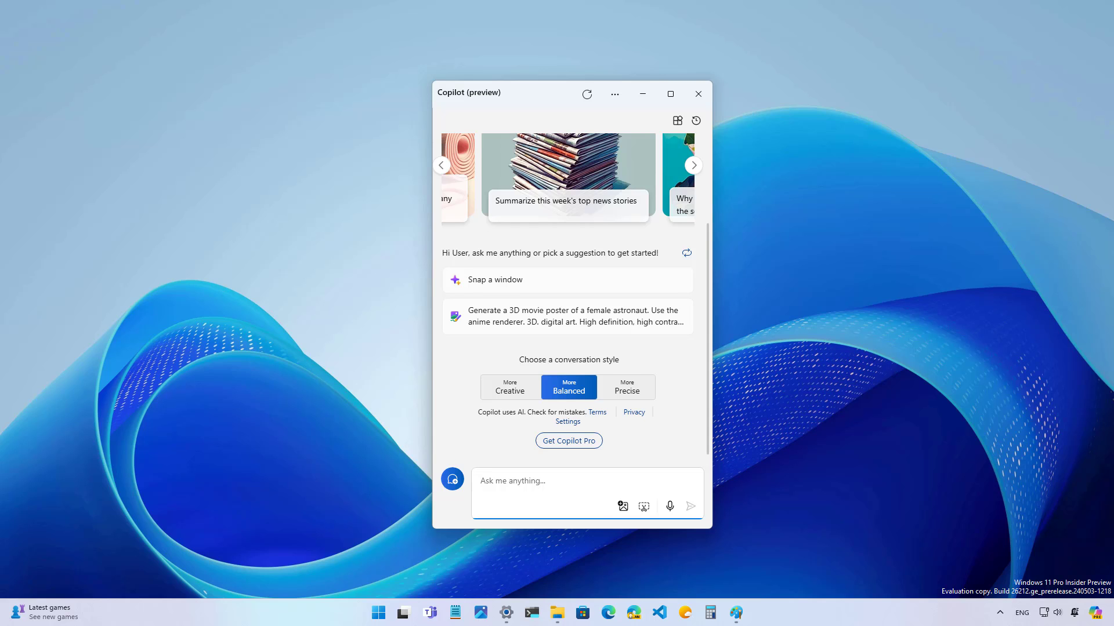
click(670, 94)
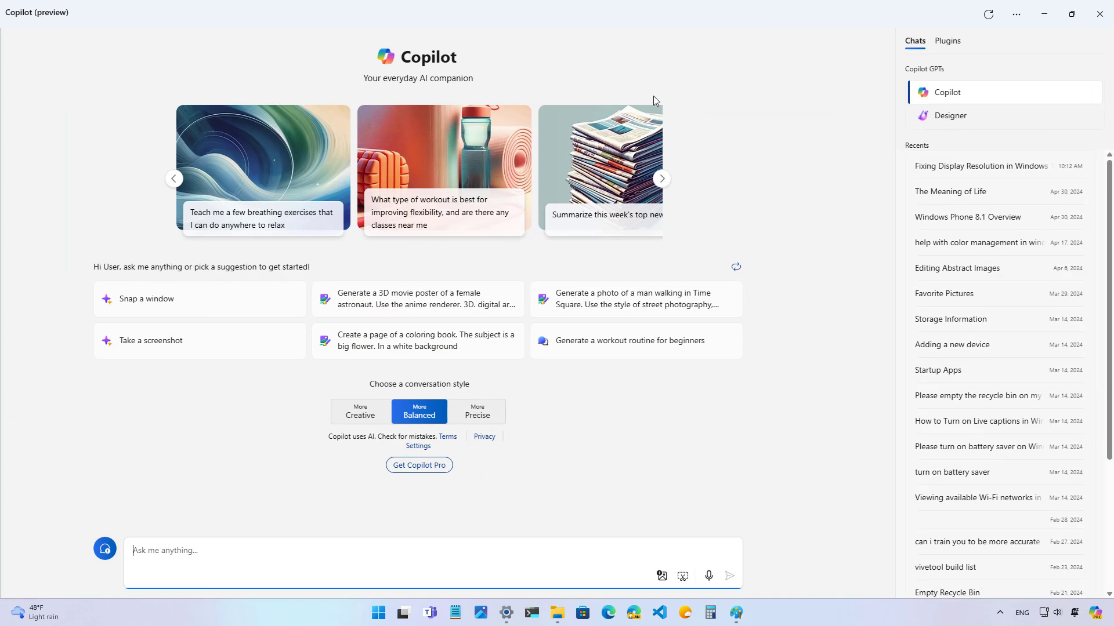
double_click(801, 14)
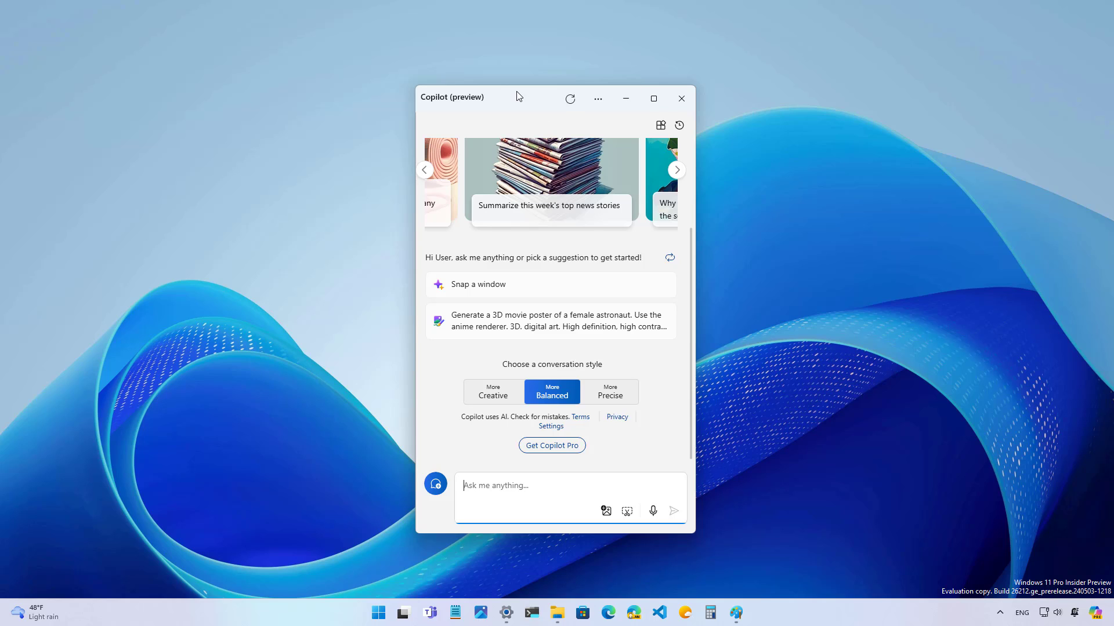
Step: Dock Copilot side by side, widen its panel, then close it with Windows+C
click(598, 102)
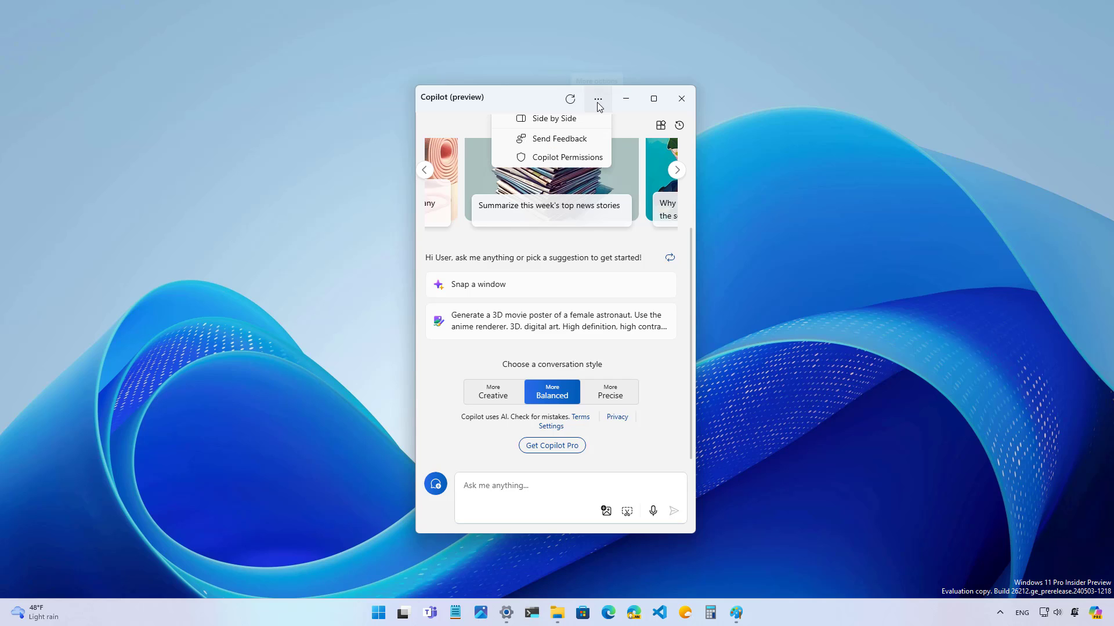
click(553, 127)
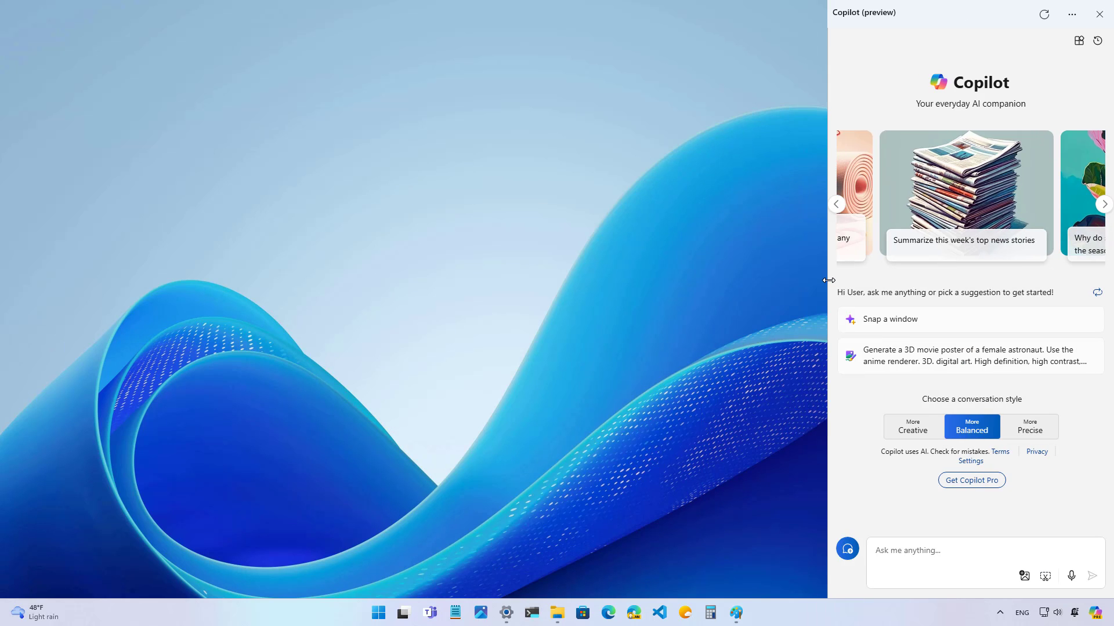
mouse_move(833, 281)
mouse_down()
mouse_move(582, 291)
mouse_move(814, 278)
mouse_up()
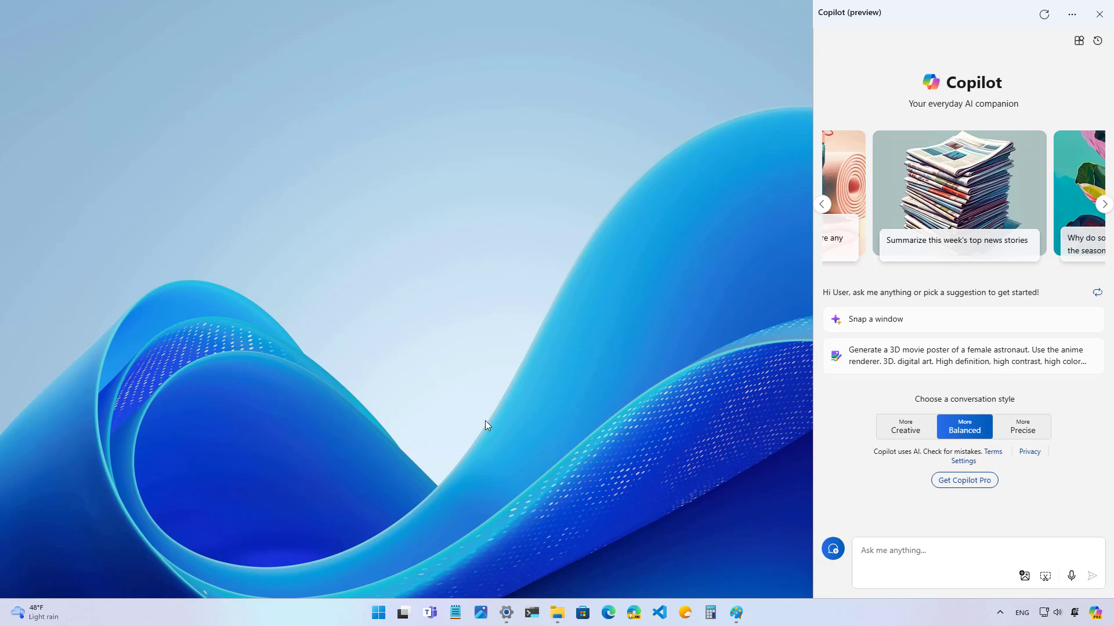
key(super+c)
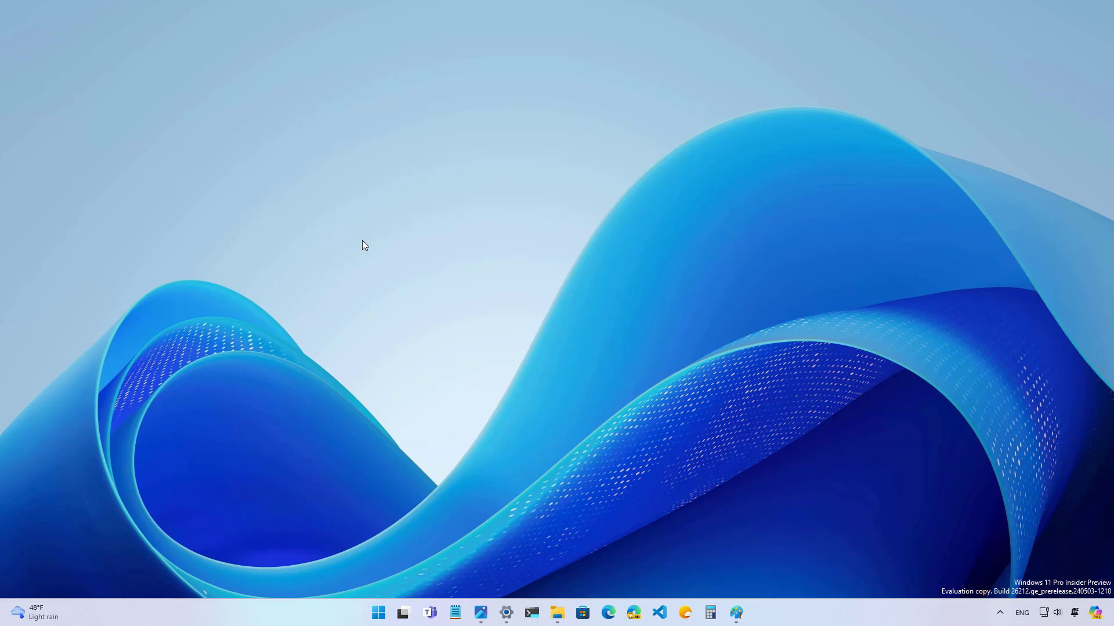
Step: Launch Snipping Tool from the Start menu search
key(super)
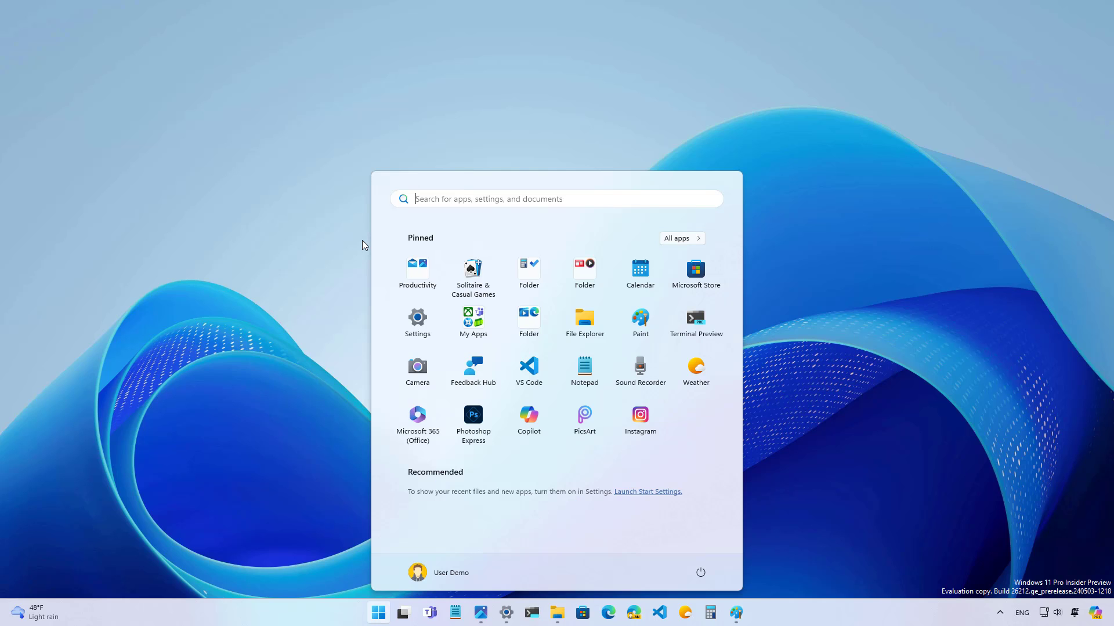
text(csnip)
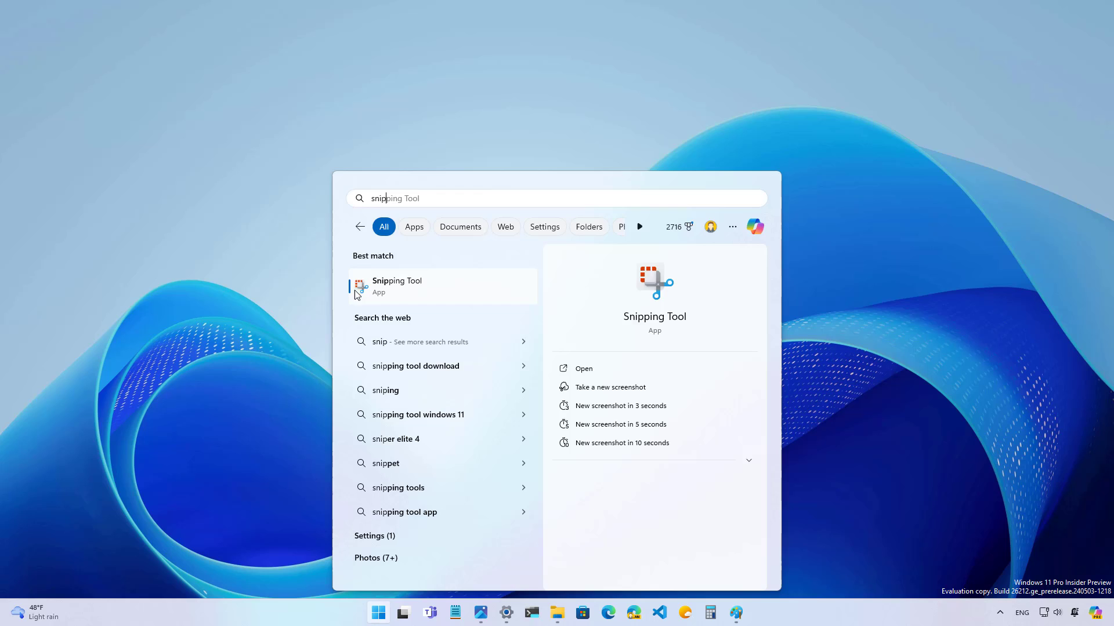
key(Return)
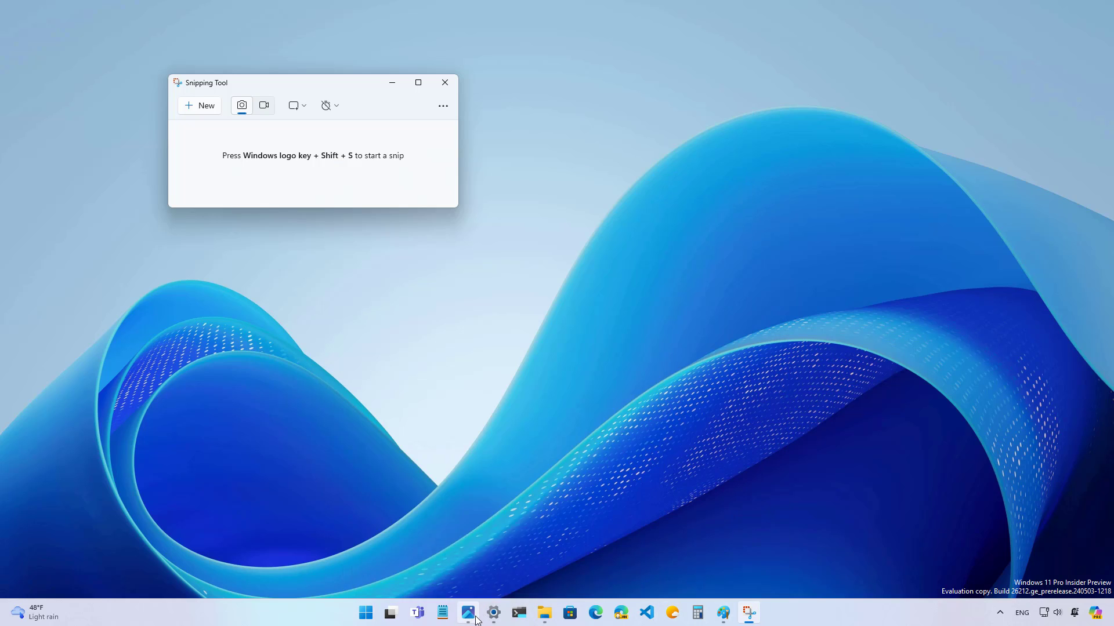
Step: Reposition the Photos window and snip a rectangle around it
click(467, 612)
drag(373, 100, 462, 135)
click(348, 85)
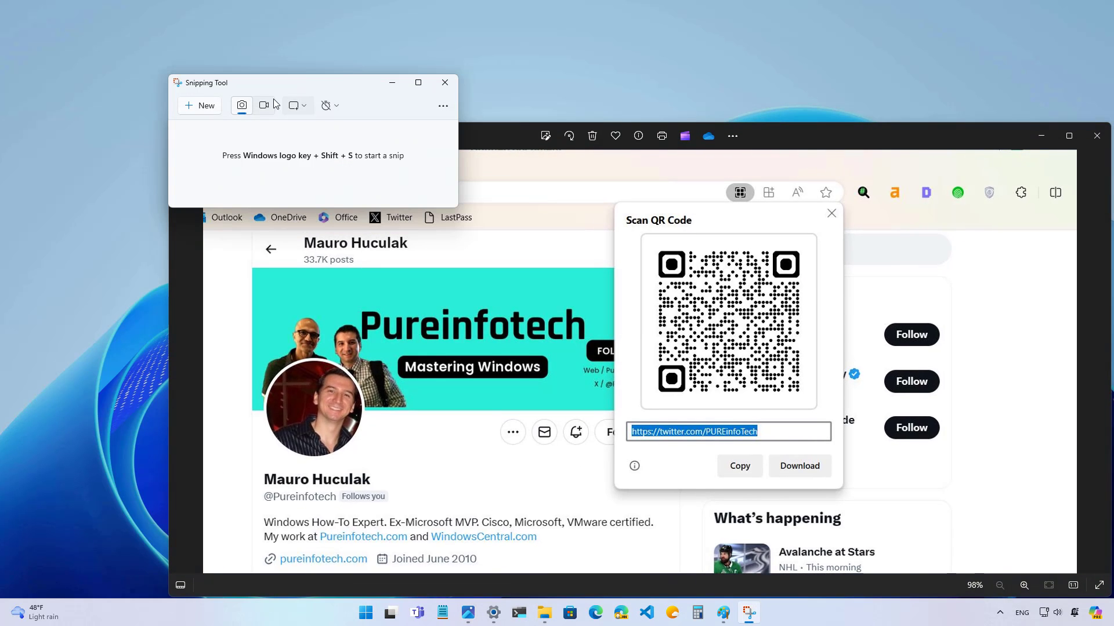
click(204, 106)
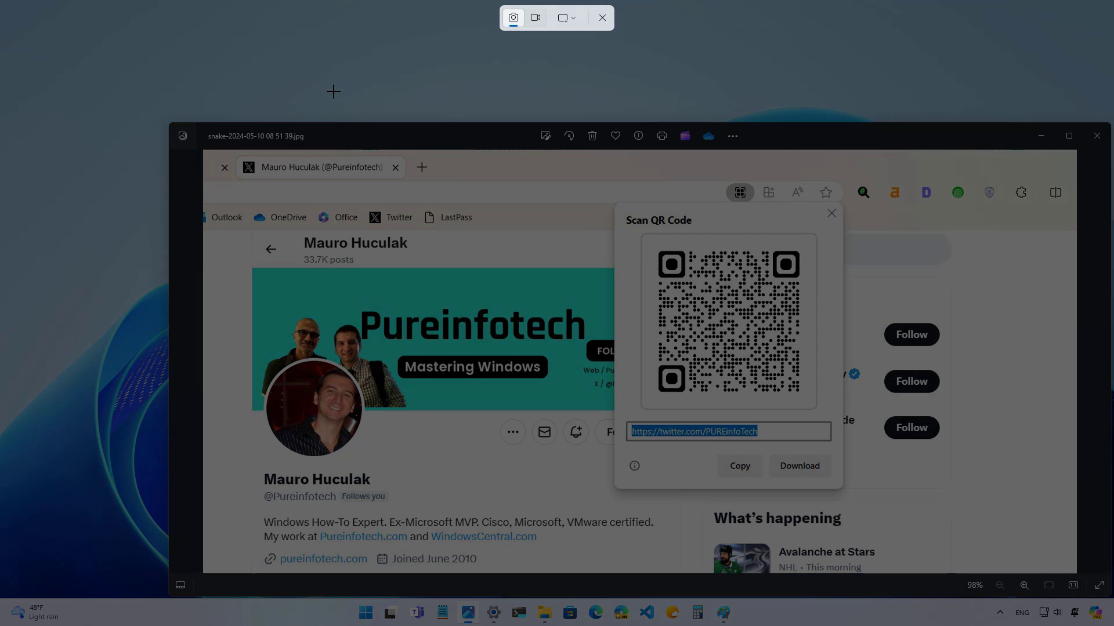
drag(235, 69, 992, 544)
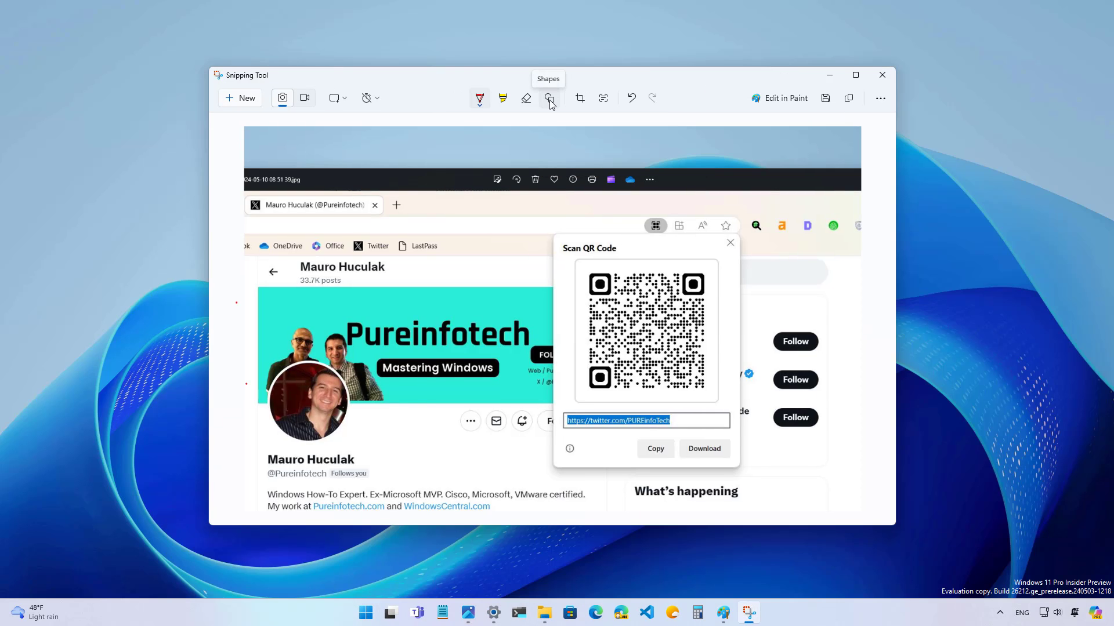
Step: Stamp a fire emoji sticker on the snip, moved beside the QR code dialog and enlarged
click(550, 101)
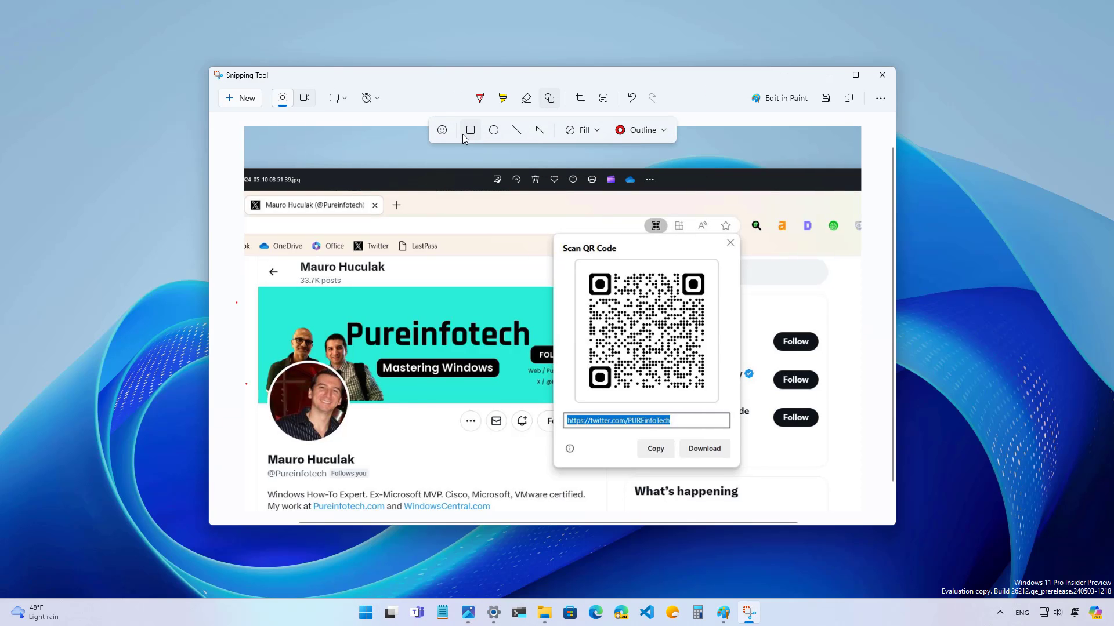
click(444, 132)
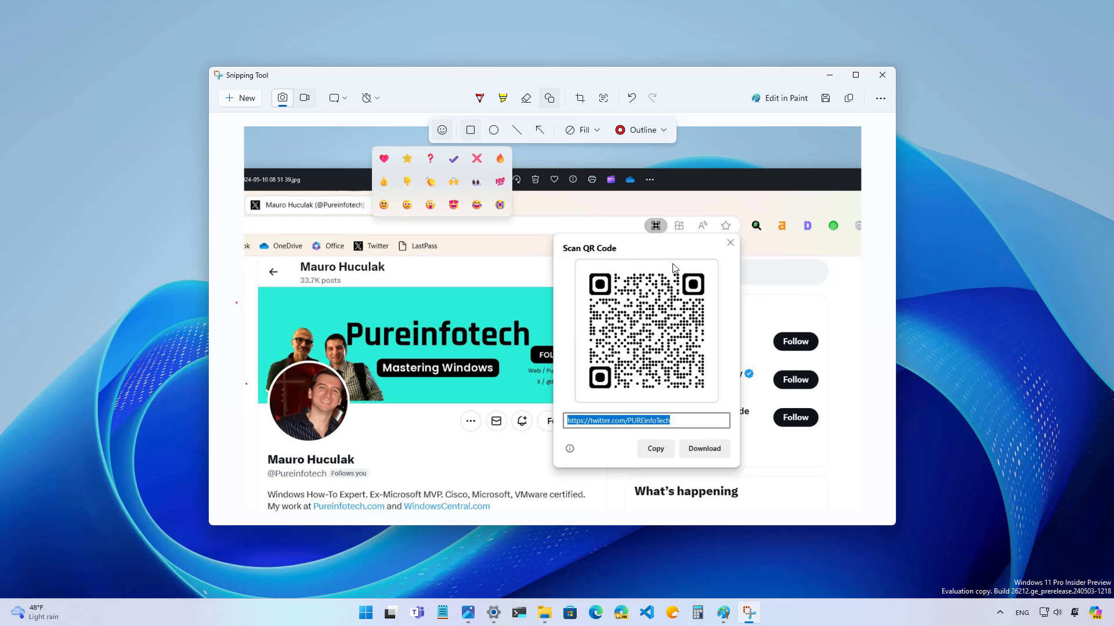
click(499, 159)
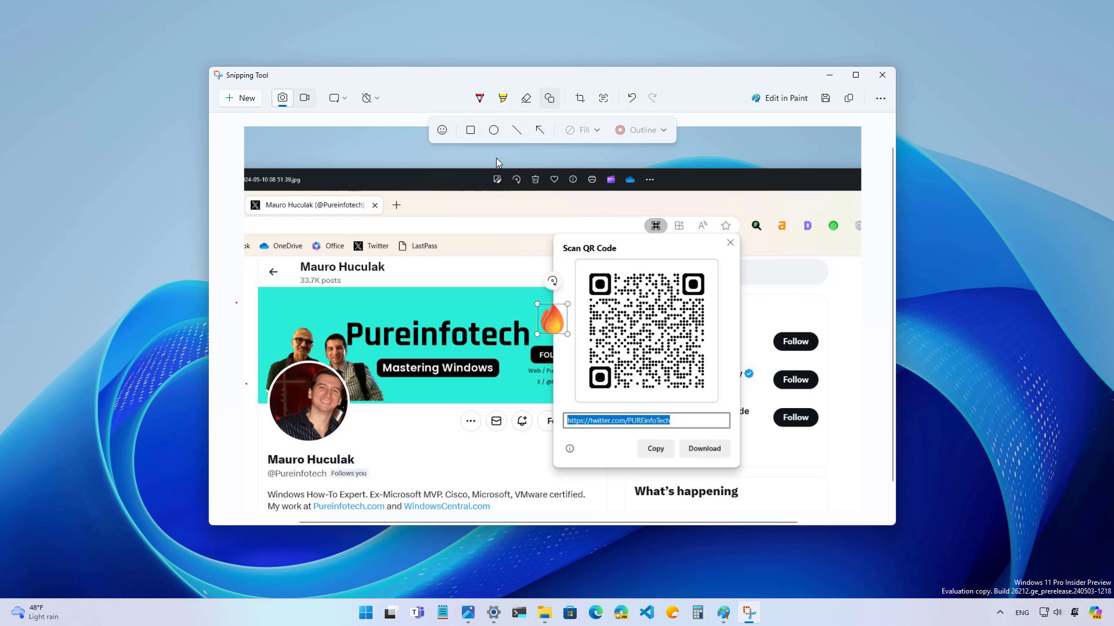
drag(554, 322, 870, 352)
drag(813, 252, 801, 227)
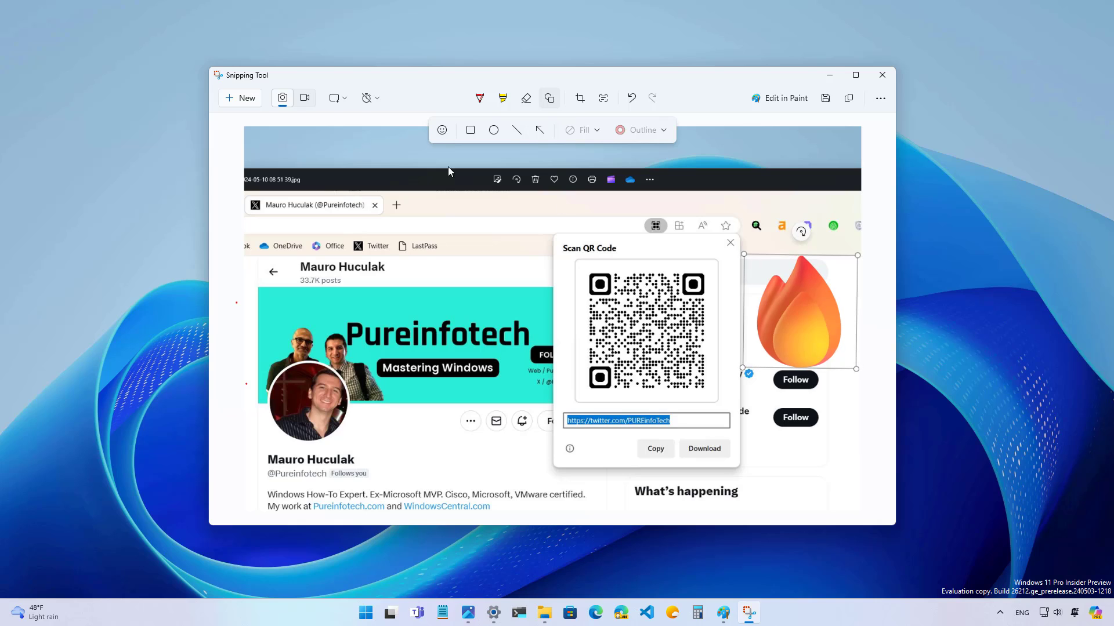
Step: Open the emoji stickers, then minimize Snipping Tool to capture the desktop wallpaper
click(439, 134)
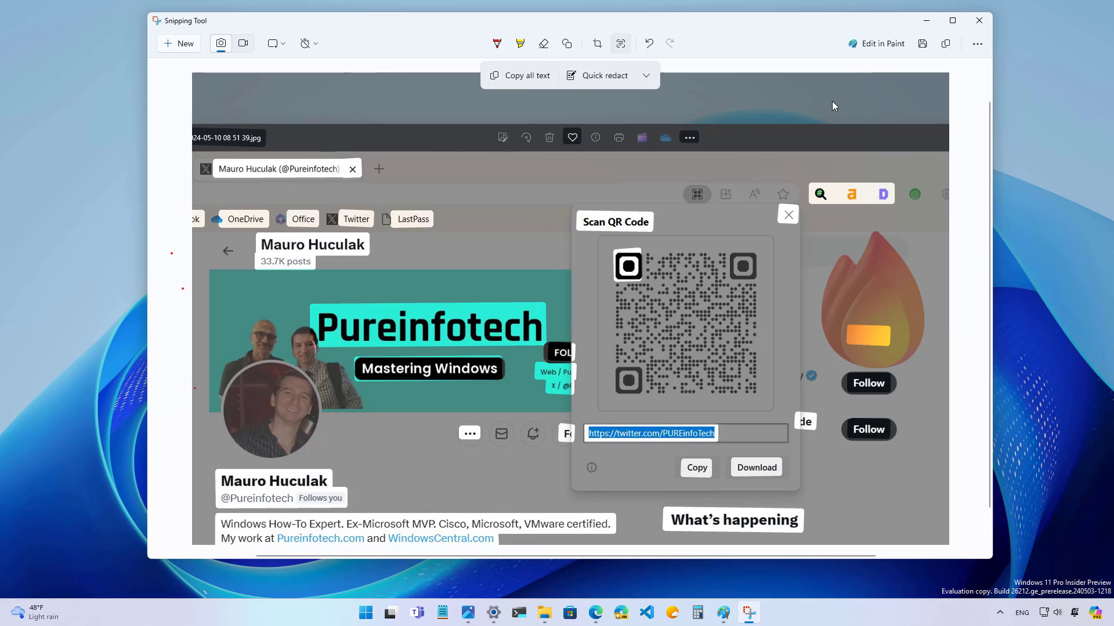
click(926, 21)
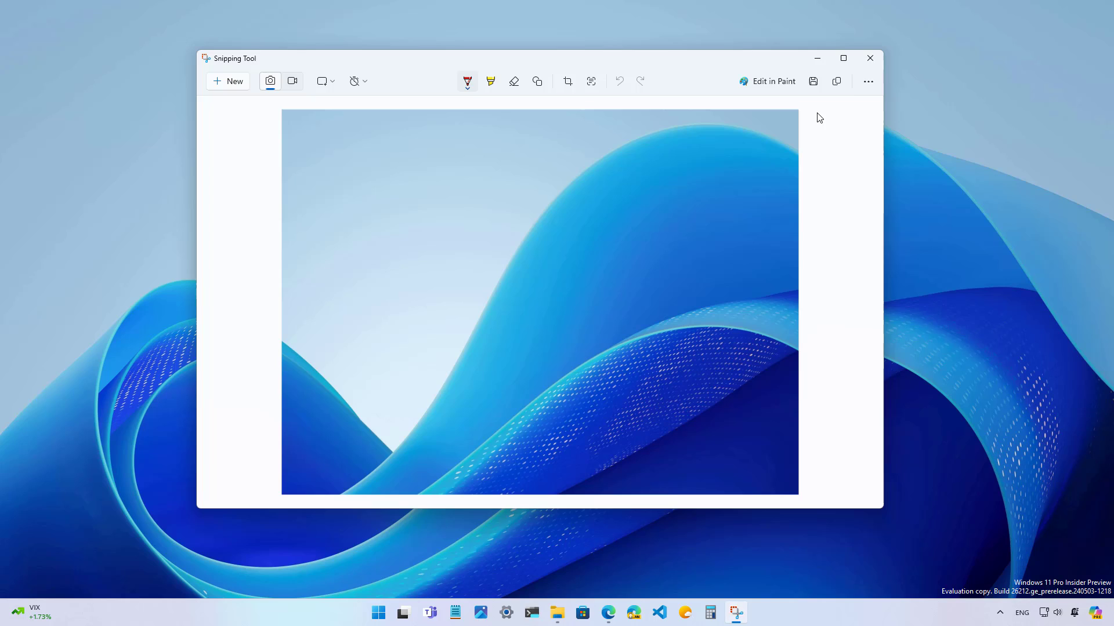
Step: Open Snipping Tool's See more (...) options menu
click(866, 83)
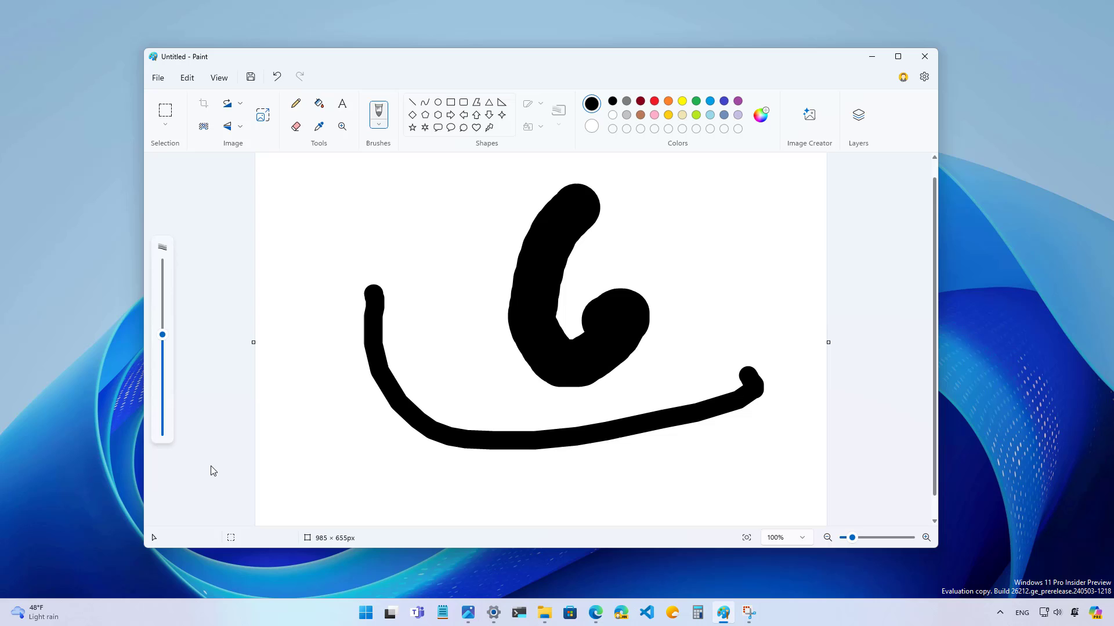
Step: Open Paint's Image Creator, dismiss its introduction, and set the brush size to 70px
click(811, 114)
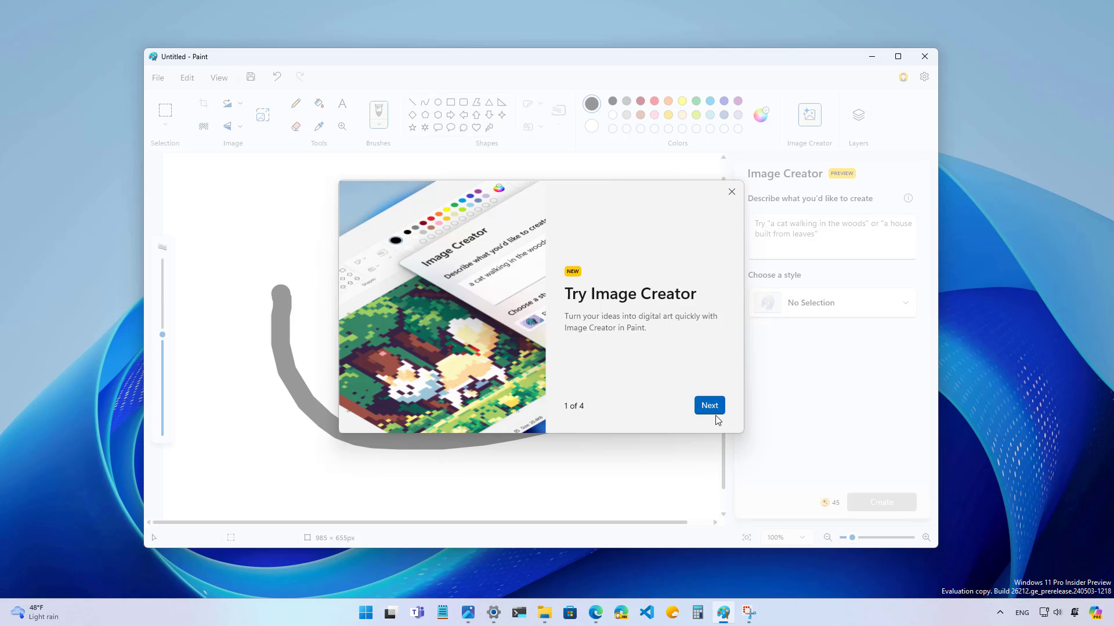
click(710, 406)
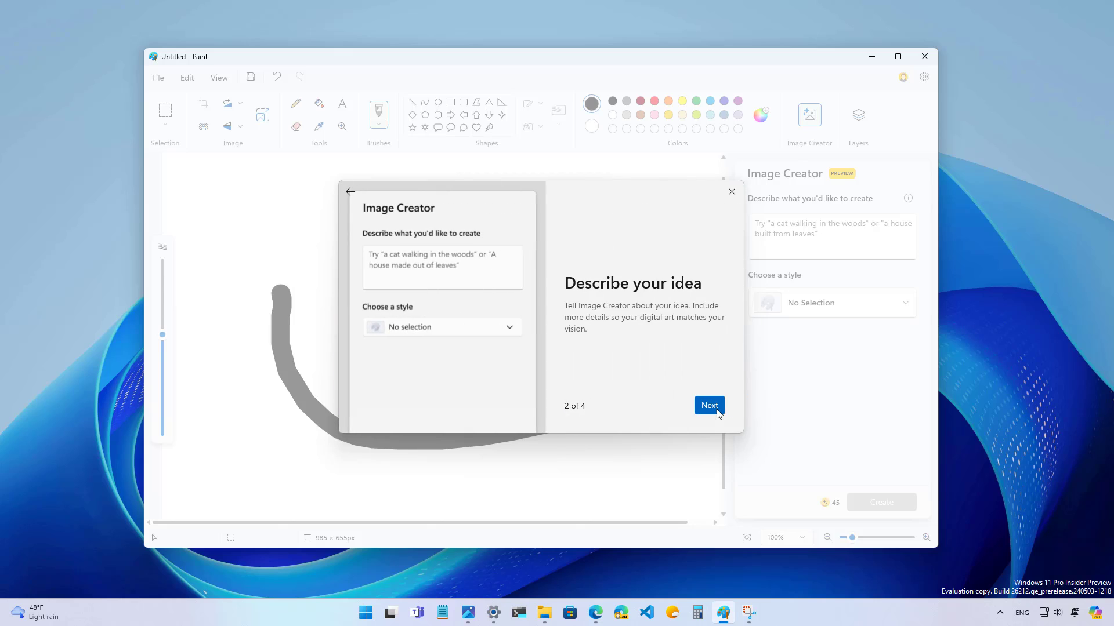
click(710, 405)
click(731, 192)
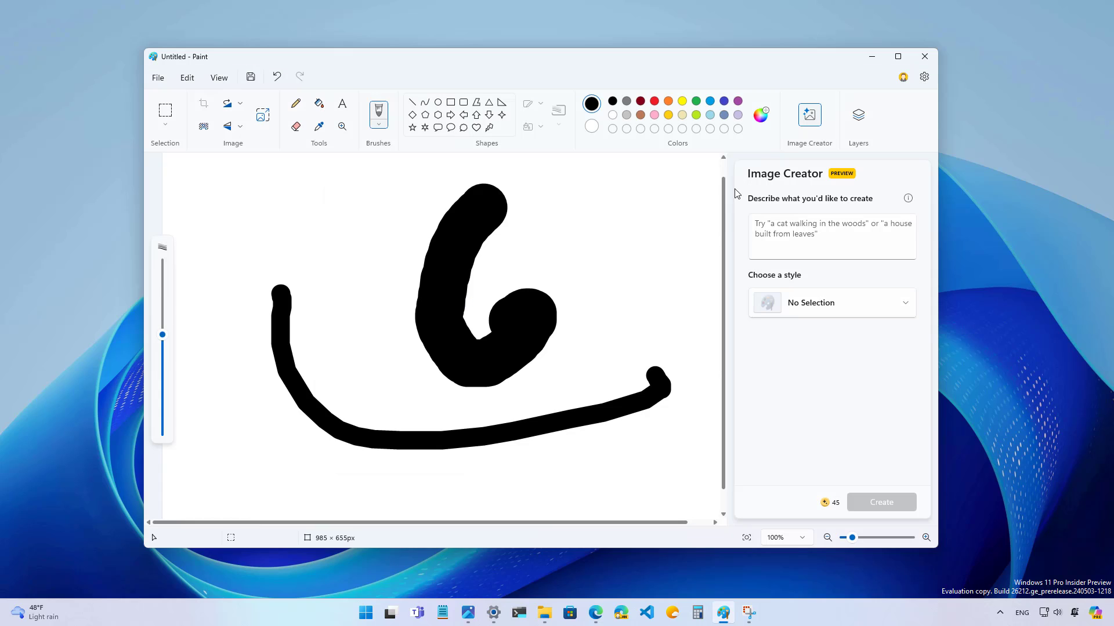
mouse_move(166, 341)
mouse_move(167, 342)
mouse_down()
mouse_move(166, 315)
mouse_move(165, 354)
mouse_up()
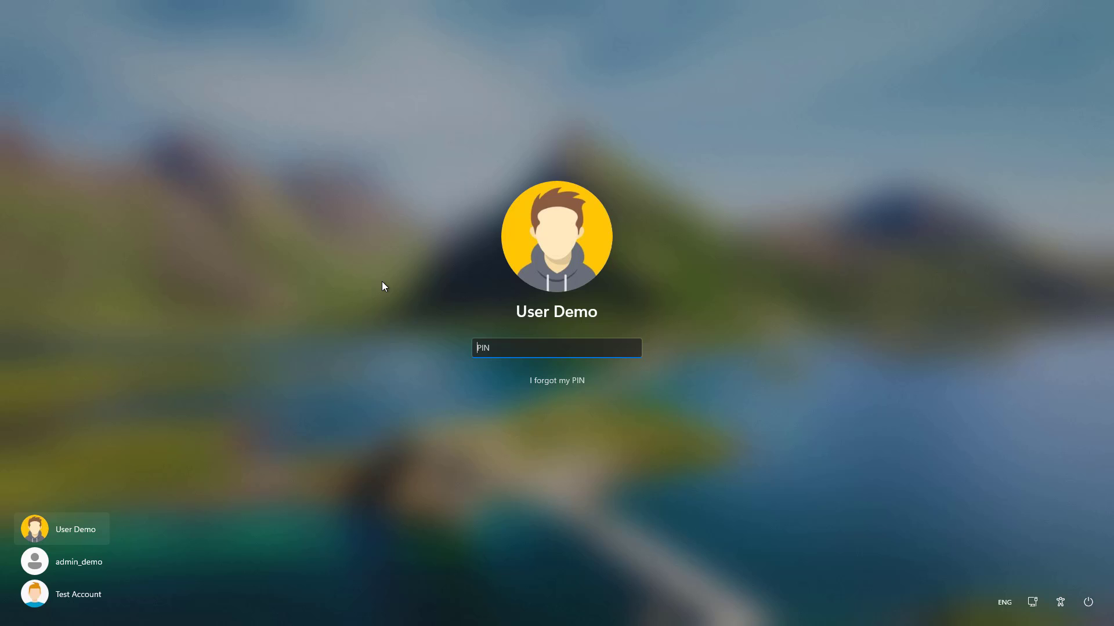
Step: Enter the account PIN at the lock screen to sign back in
text(1234)
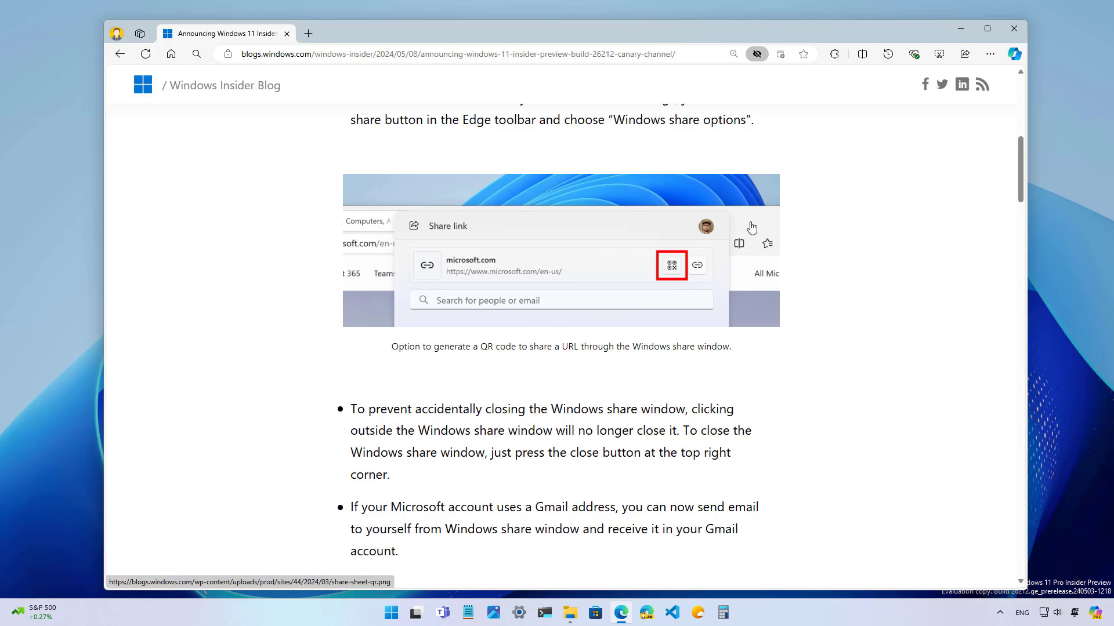
Step: Review the Edge page's share options, then dismiss the share flyout
click(965, 55)
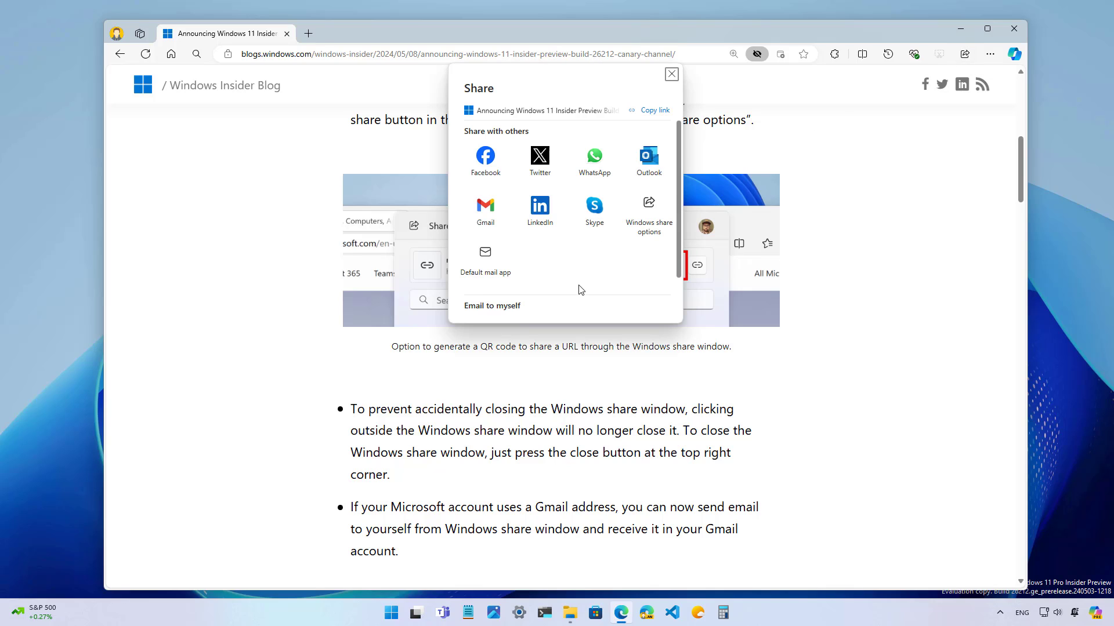
scroll(581, 289, down, 2)
scroll(581, 290, up, 2)
click(672, 75)
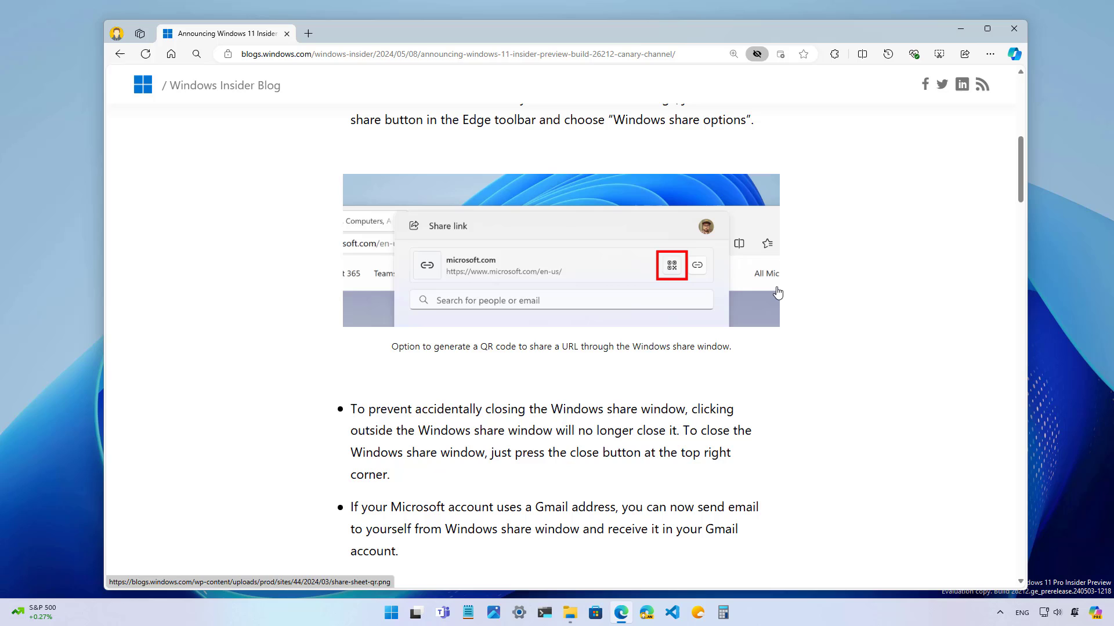
Step: Scroll the blog down to its email-yourself section, then bring up File Explorer at This PC
scroll(777, 293, down, 5)
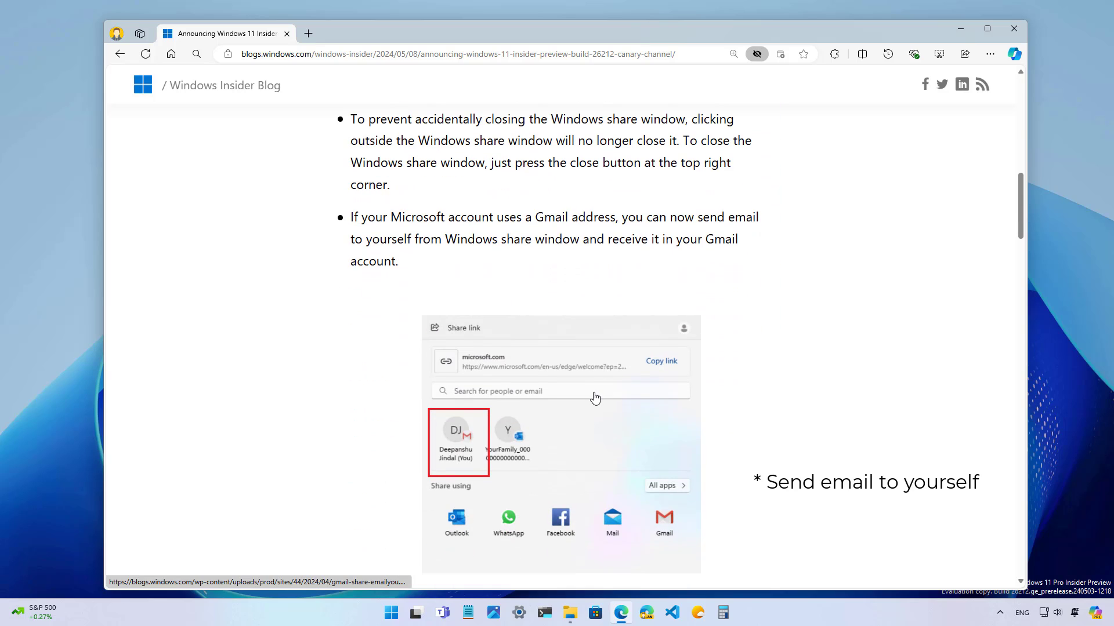
scroll(595, 398, down, 1)
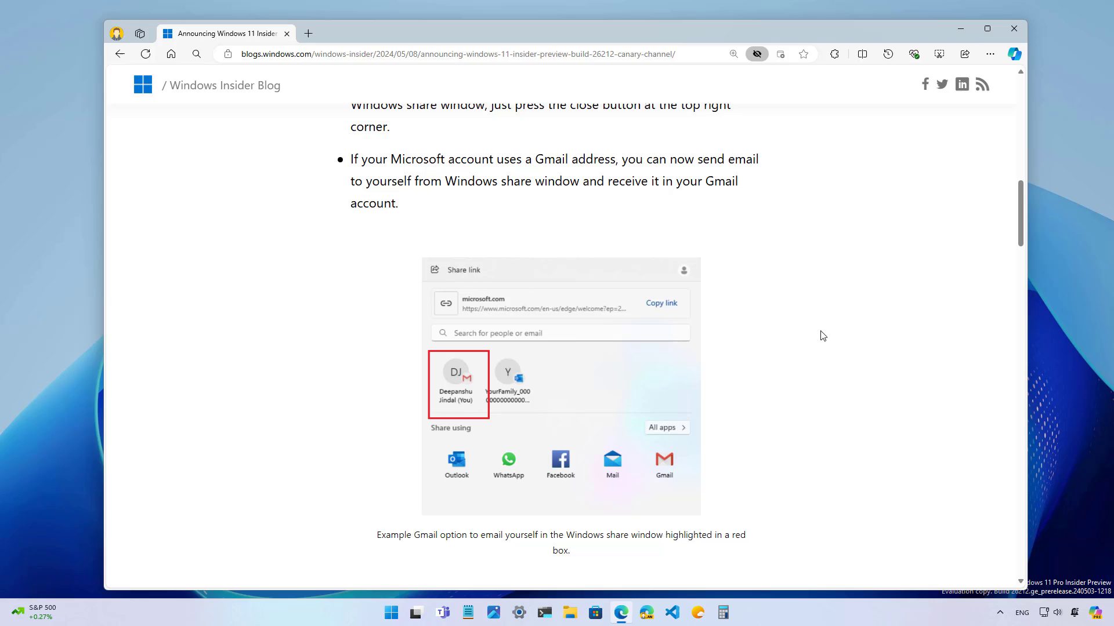
click(570, 613)
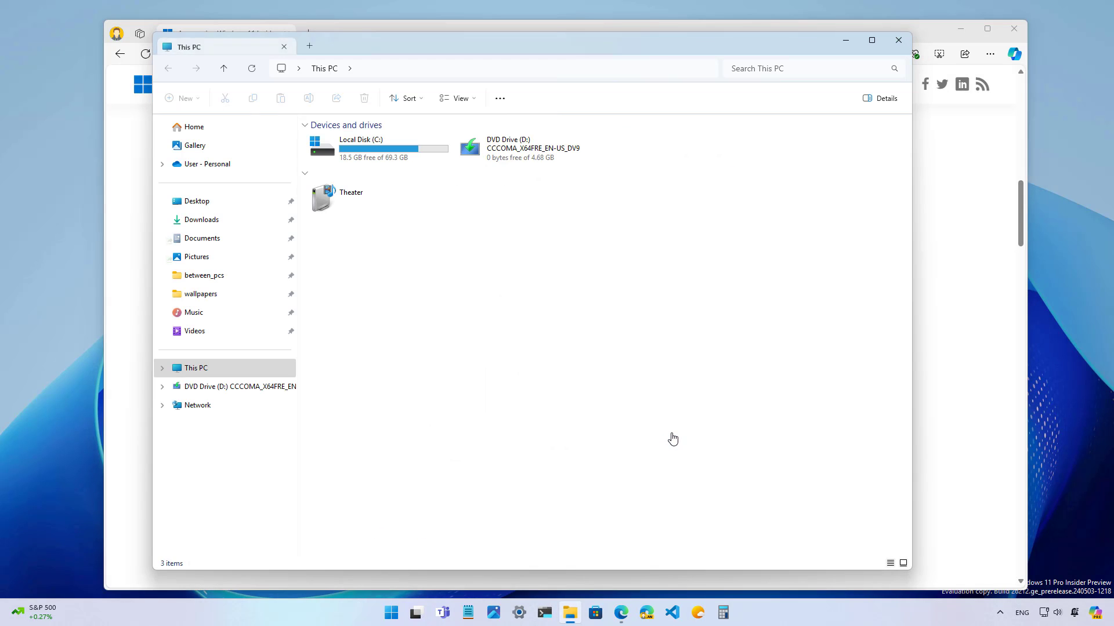
Step: Bring up the Windows share window for 1h2d6i9dt6kc1.jpg in the Downloads folder
click(227, 219)
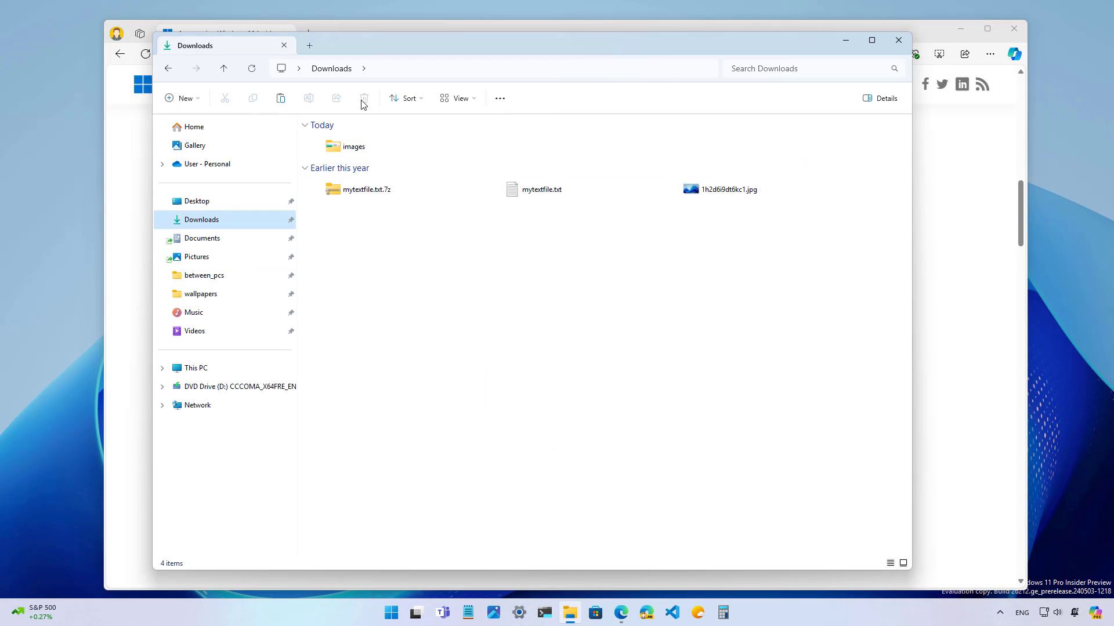
click(746, 200)
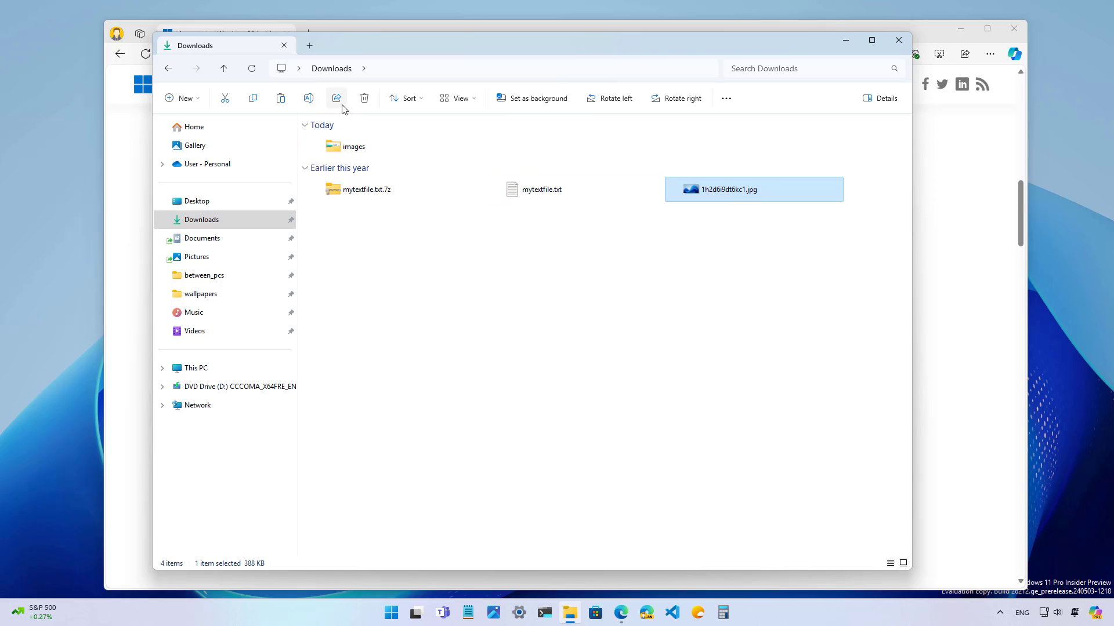
click(339, 103)
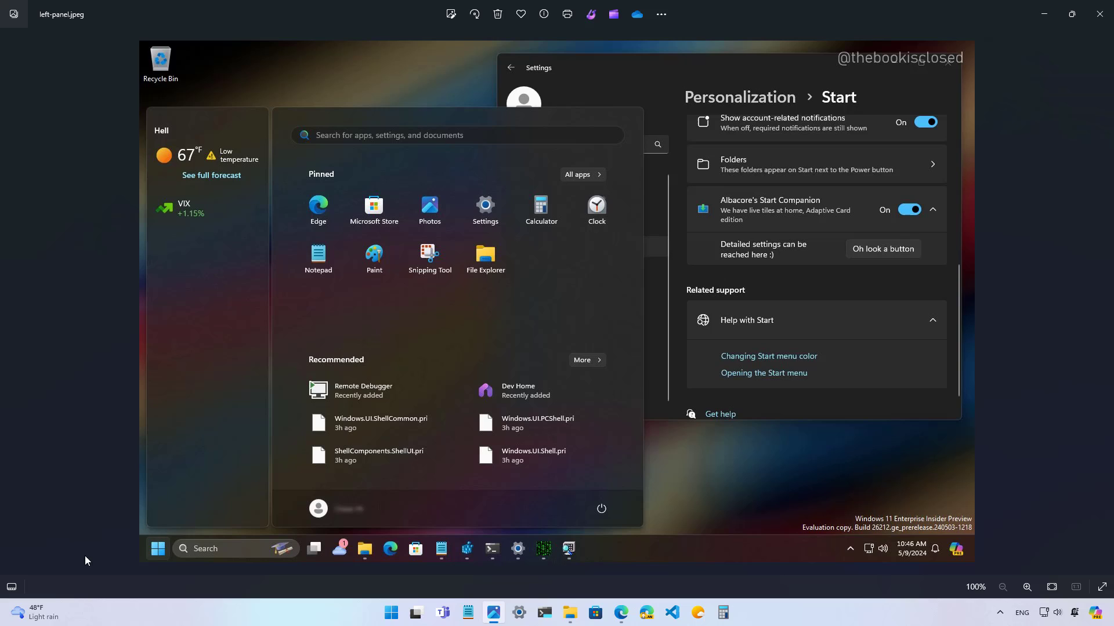
click(36, 612)
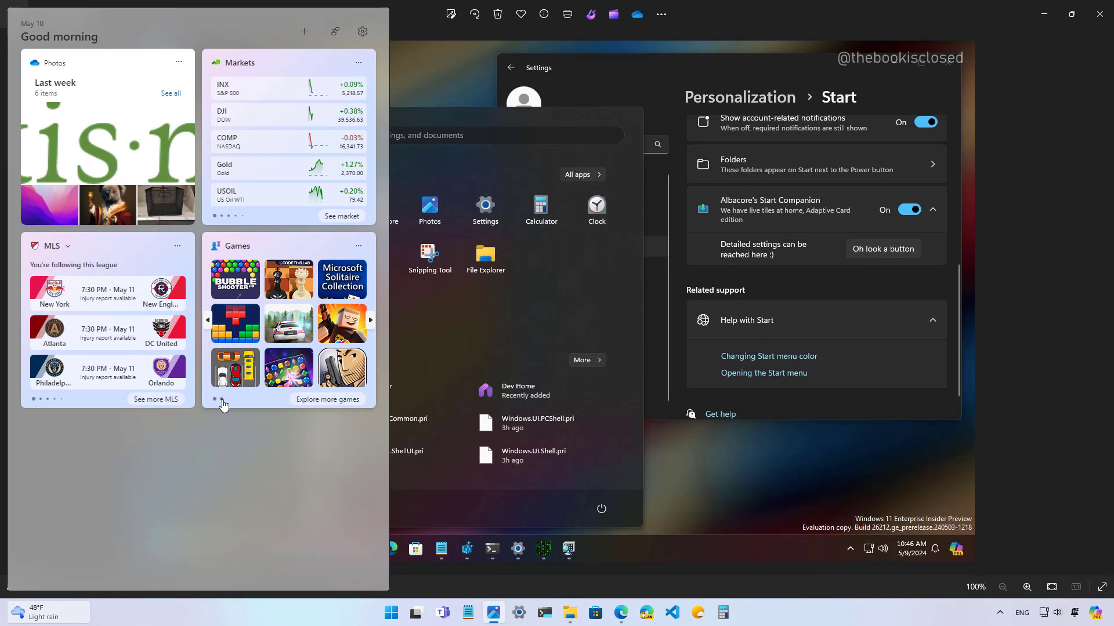
click(516, 288)
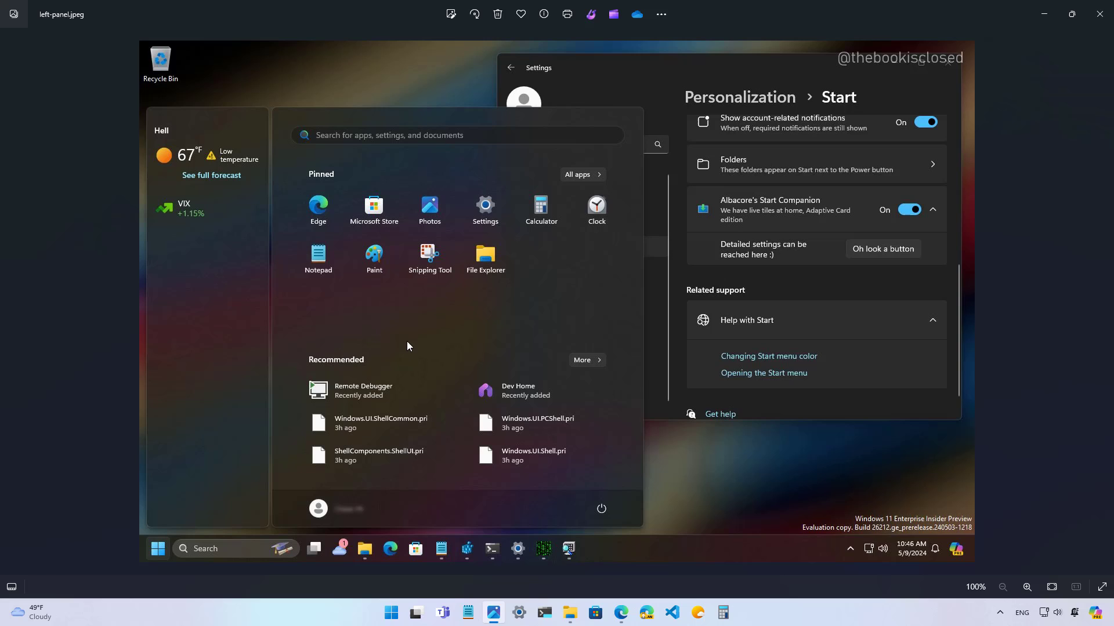
Step: Use Win+D to clear the Photos viewer away and reveal the blue-wallpaper desktop
key(super+d)
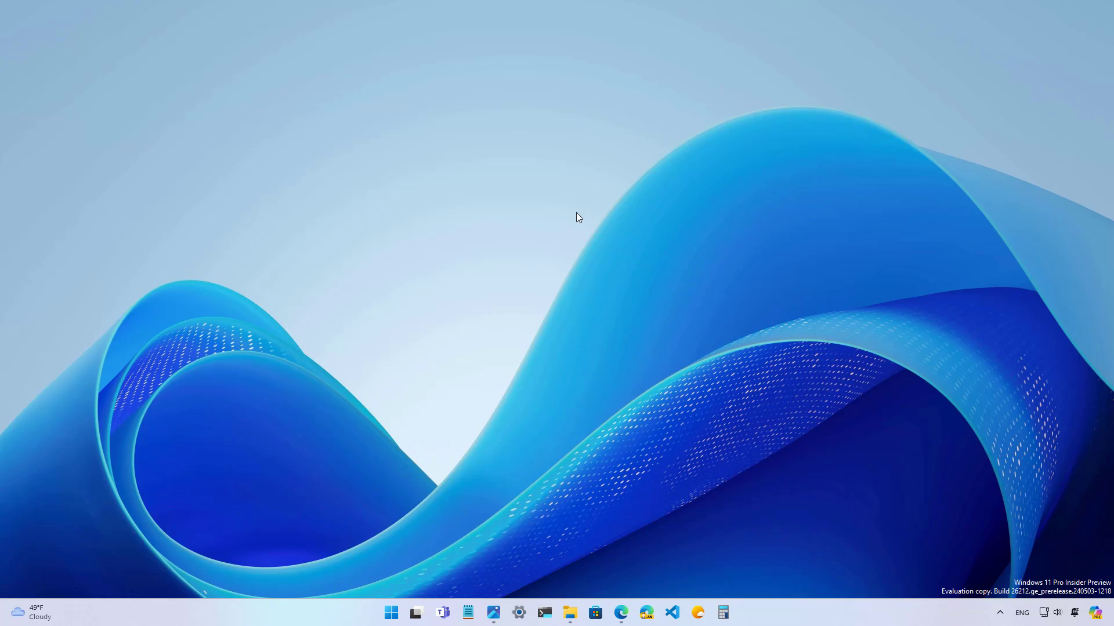